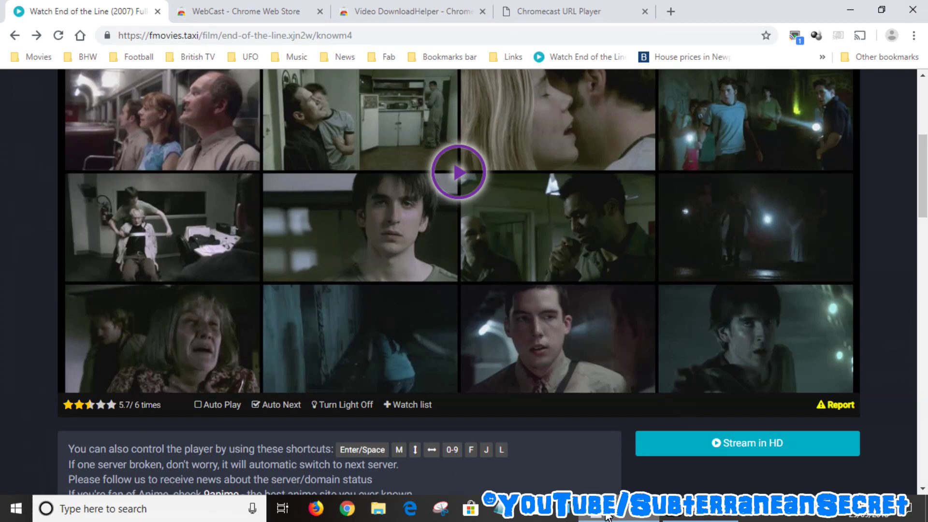
Look over the WebCast extension's store page, then return to the End of the Line movie page
left_click(234, 21)
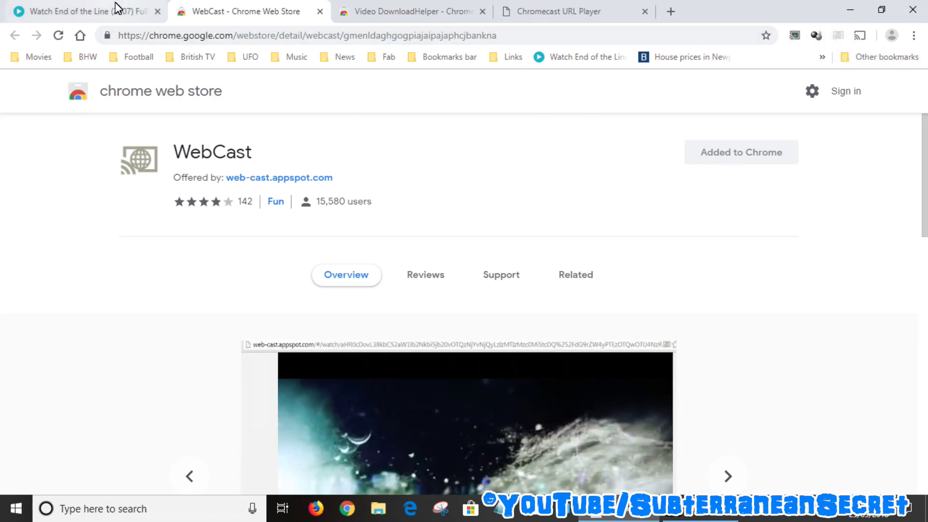
left_click(87, 11)
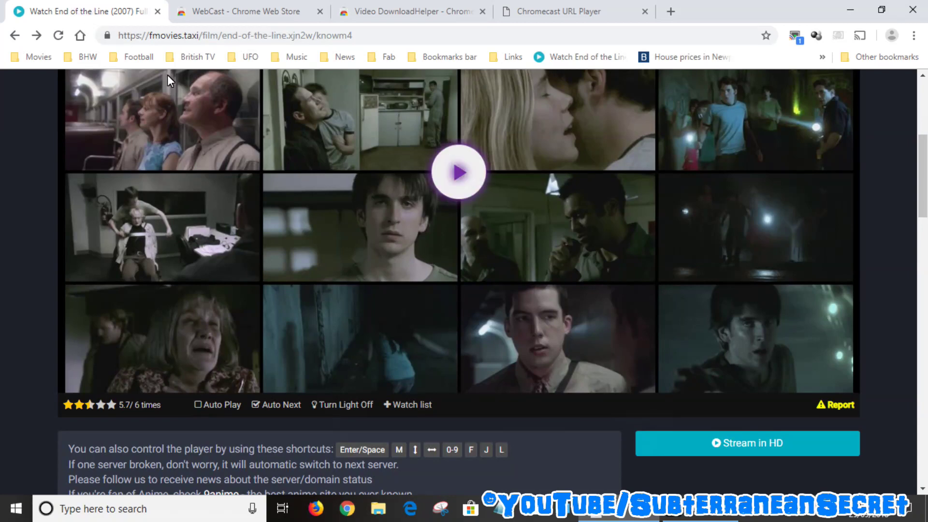
left_click(249, 14)
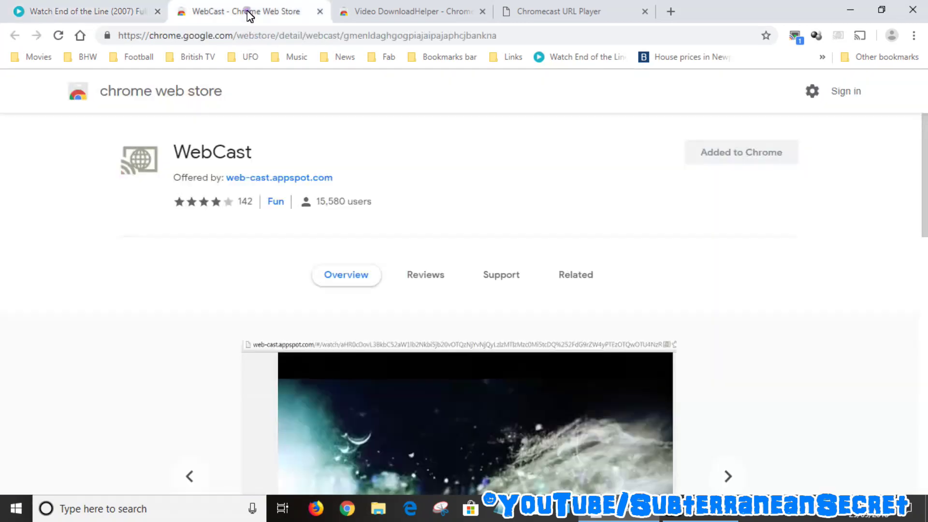
left_click(67, 12)
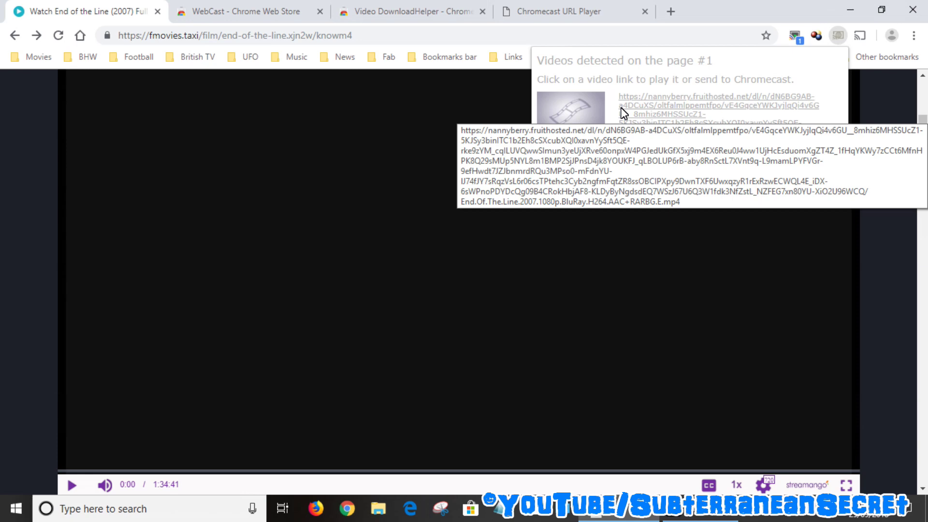
Cast the detected End of the Line video file from WebCast to the Bedroom Chromecast
left_click(659, 110)
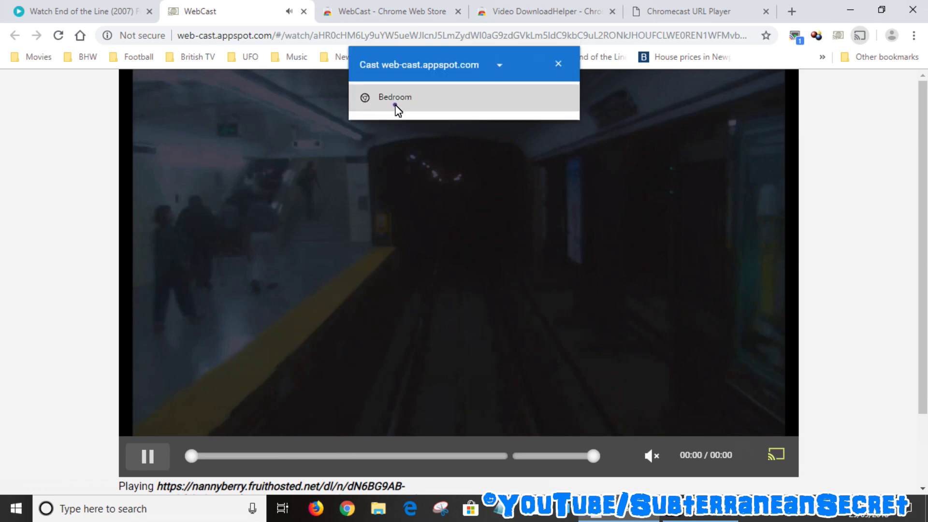
left_click(395, 107)
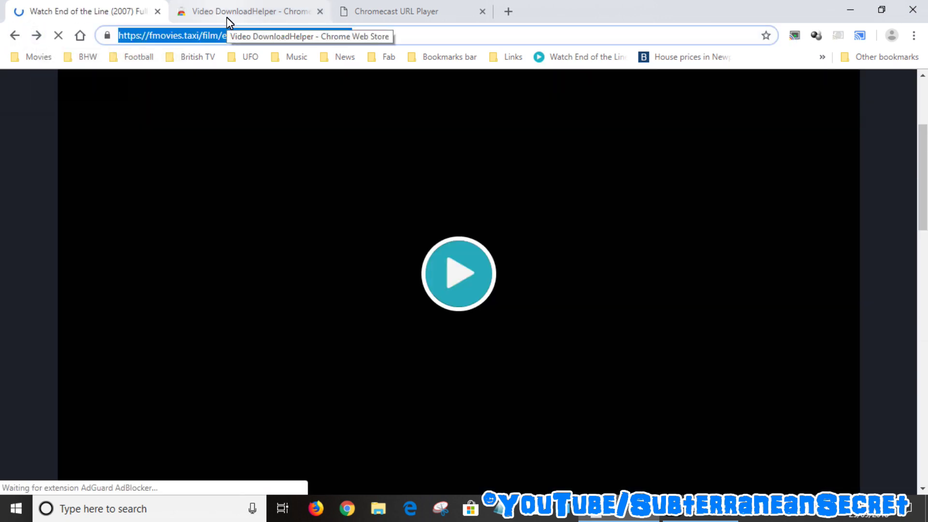
left_click(227, 21)
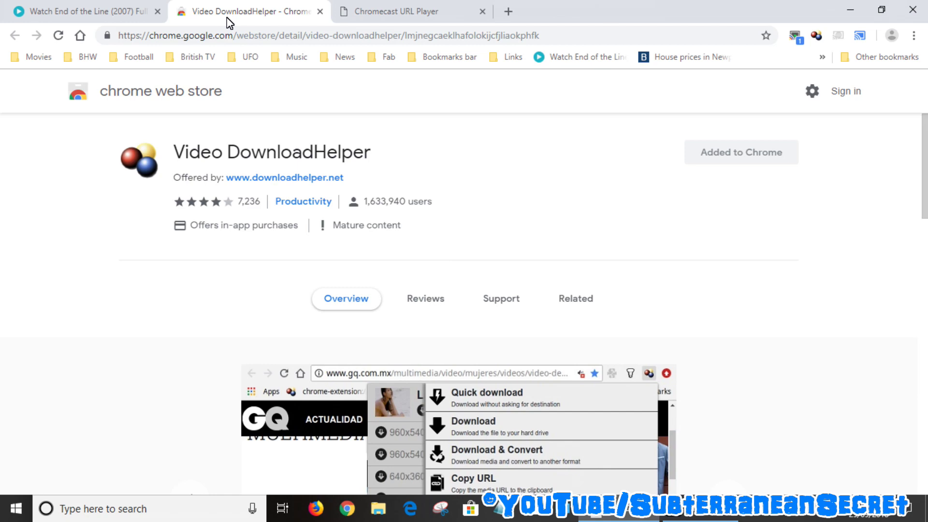
left_click(78, 12)
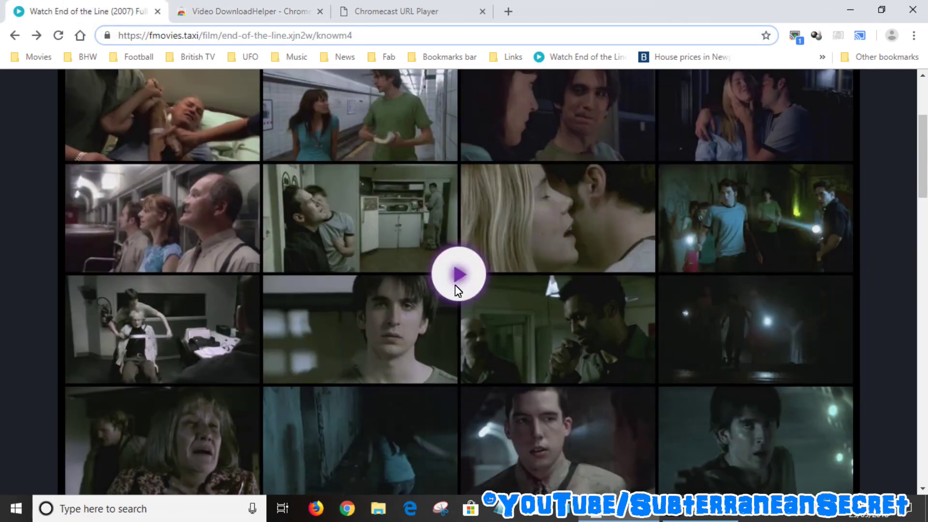
Start the End of the Line video loading from the Fmovies thumbnail's Play button
left_click(458, 283)
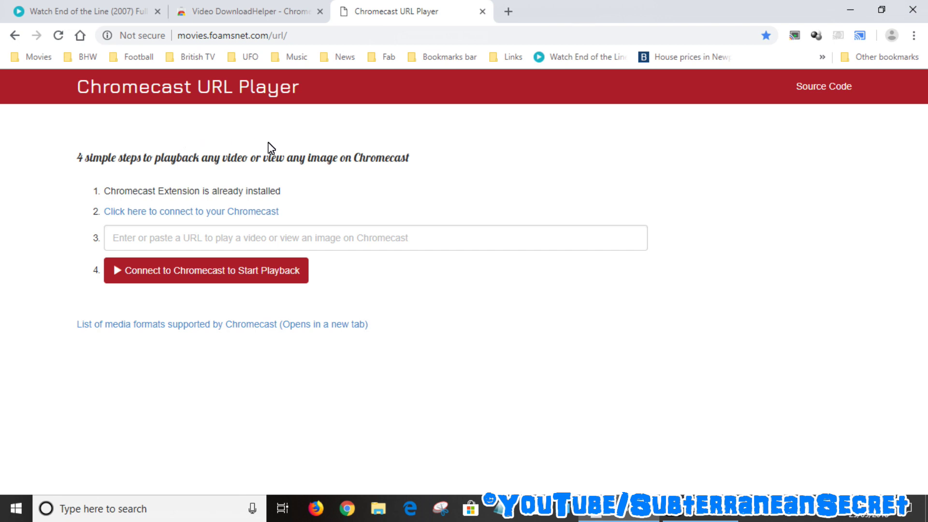
Paste the End of the Line video link and cast it to the Bedroom Chromecast
right_click(153, 243)
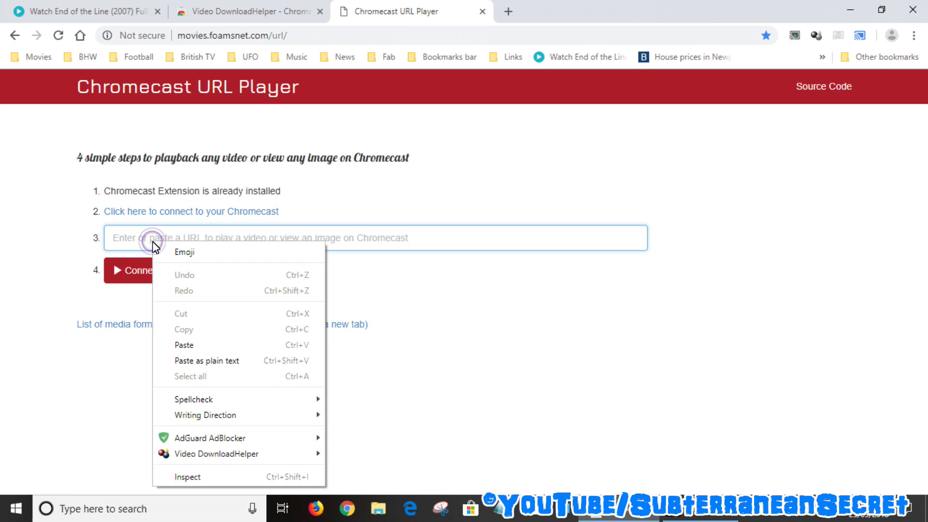
left_click(185, 345)
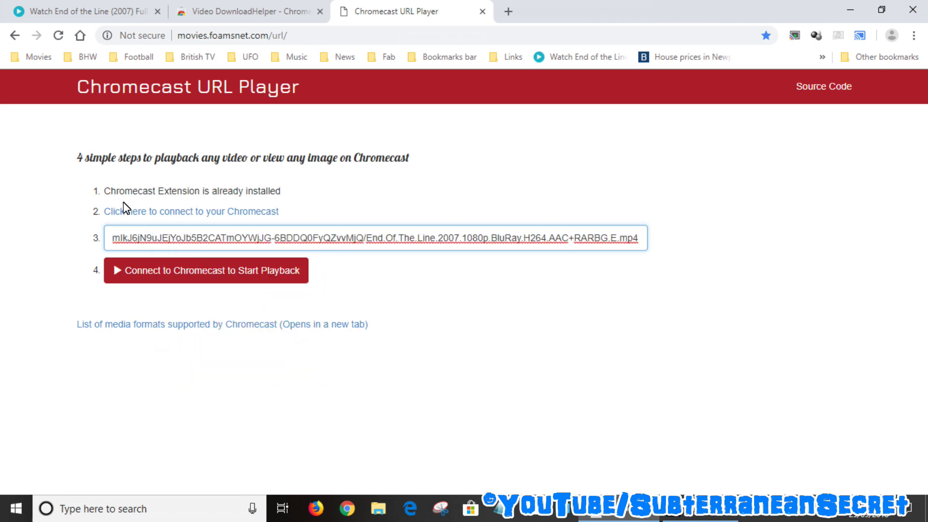
left_click(110, 216)
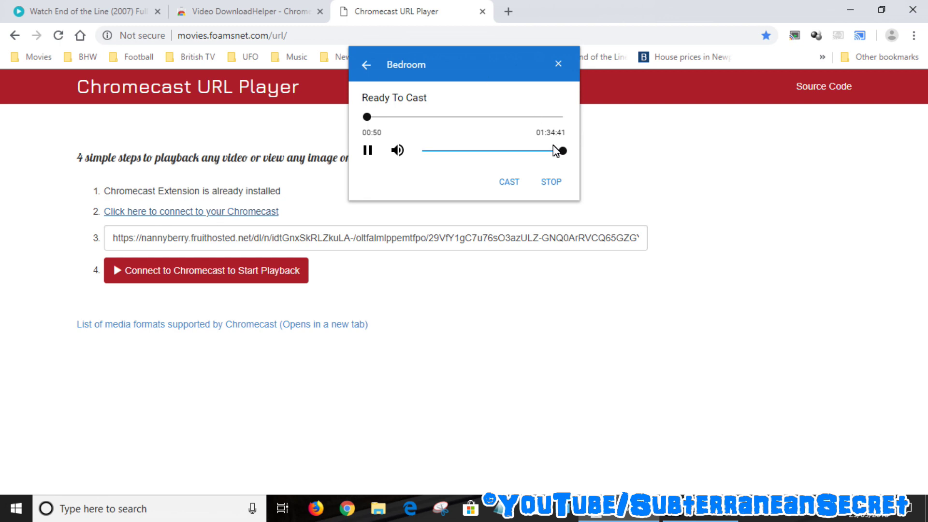
left_click(511, 182)
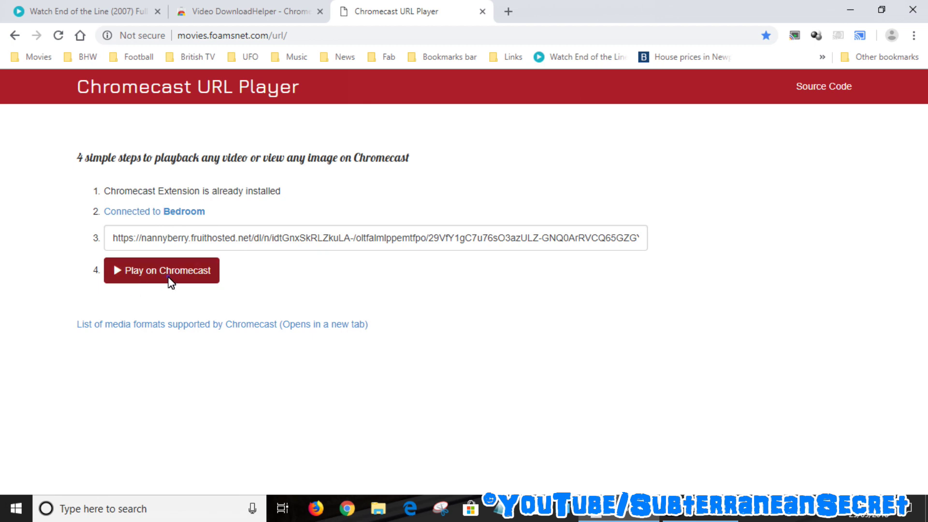
left_click(168, 279)
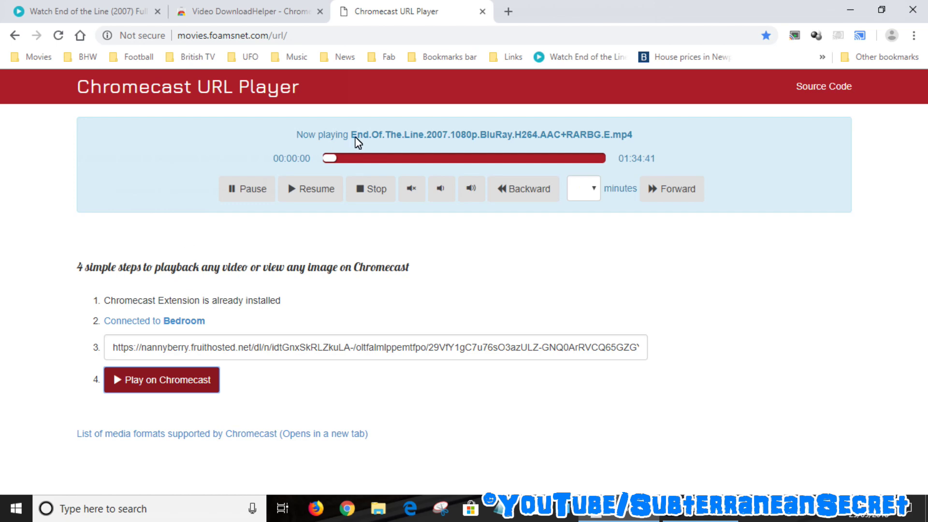
Close the Chromecast URL Player tab once 'Now playing' shows, leaving the movie casting
left_click(483, 11)
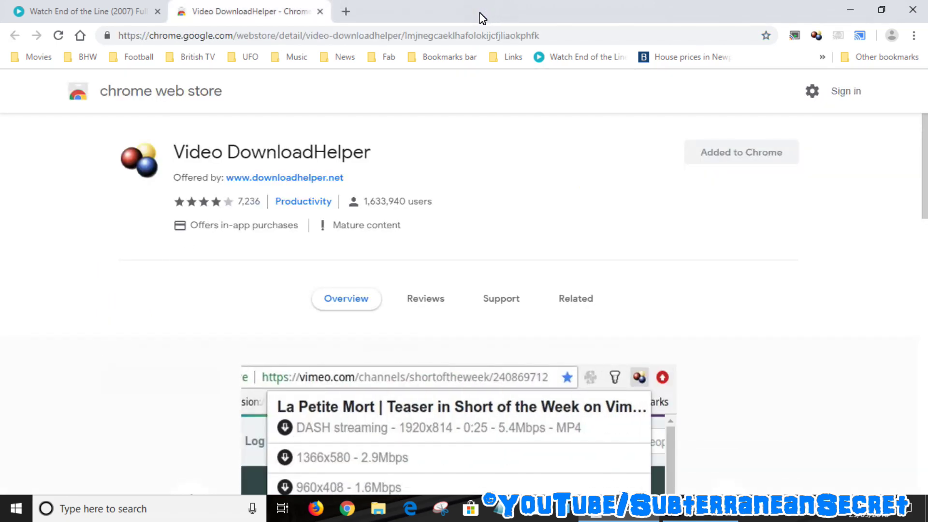